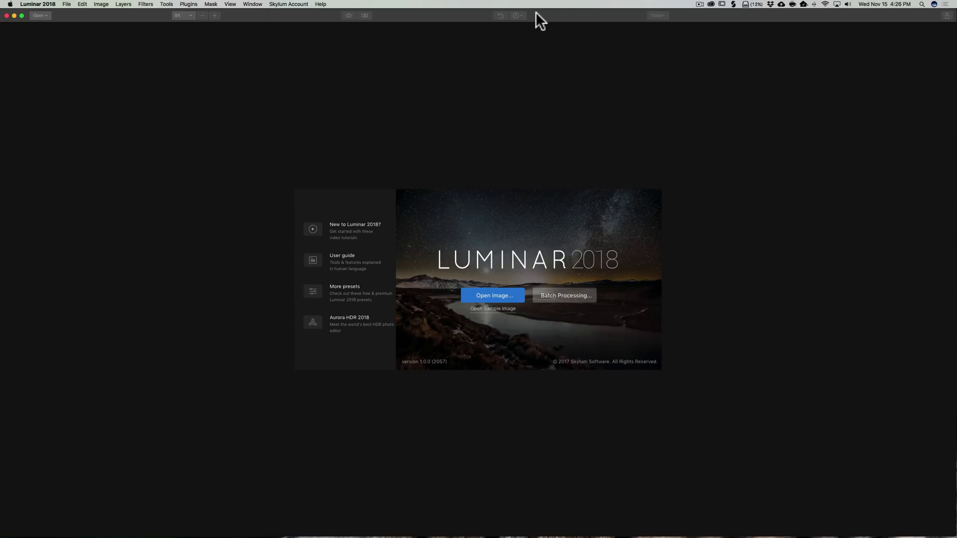
Start a batch and load Chapter 7-1.jpg through Chapter 7-3.jpg from the Desktop.
click(561, 295)
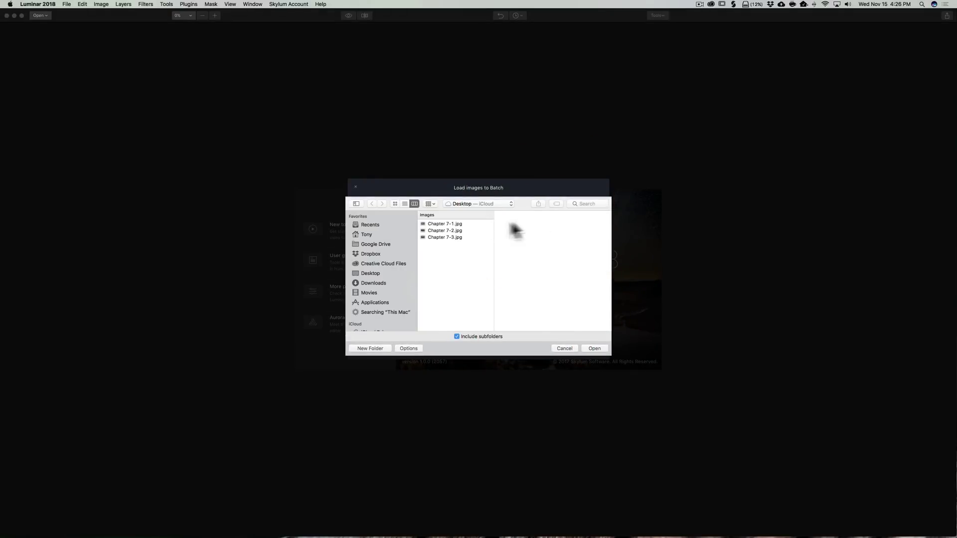
click(444, 224)
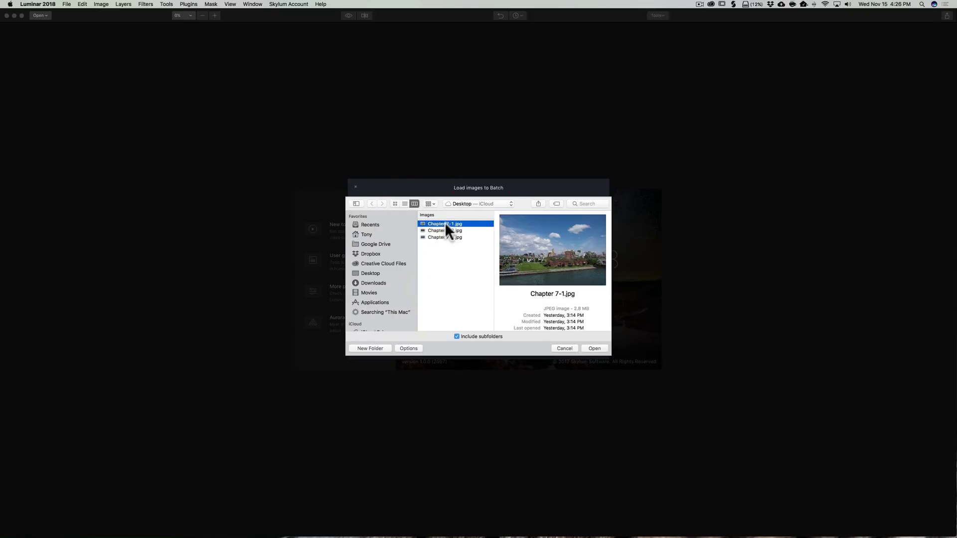
key(shift)
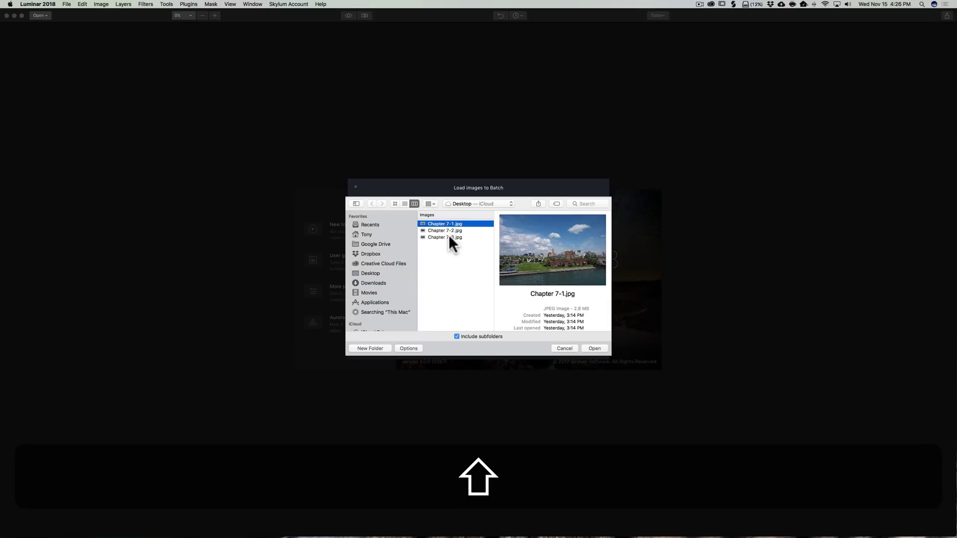
shift+click(448, 236)
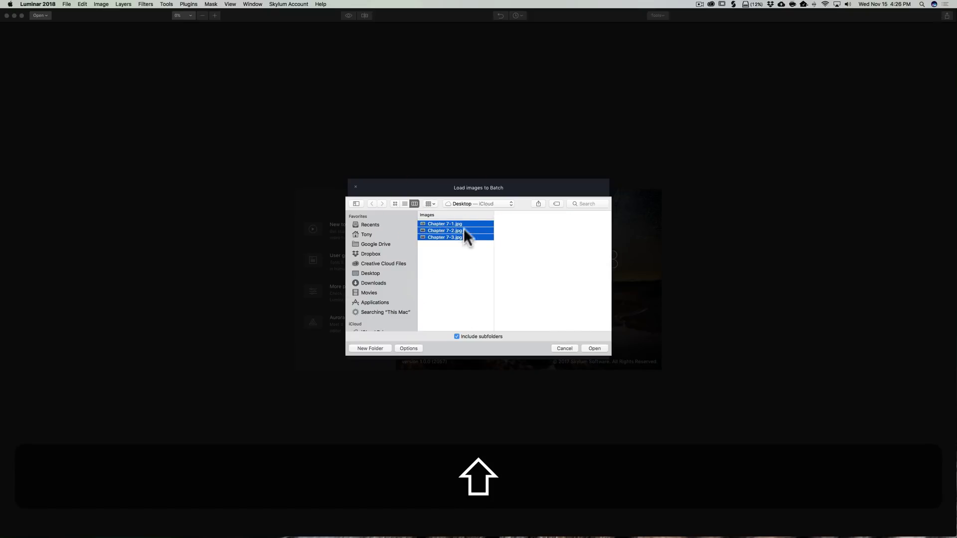
click(593, 348)
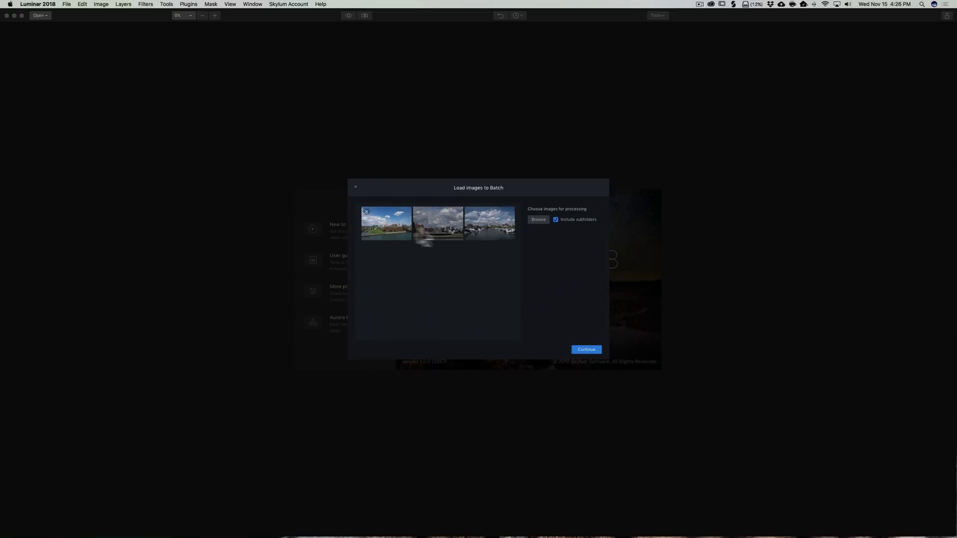
mouse_move(494, 231)
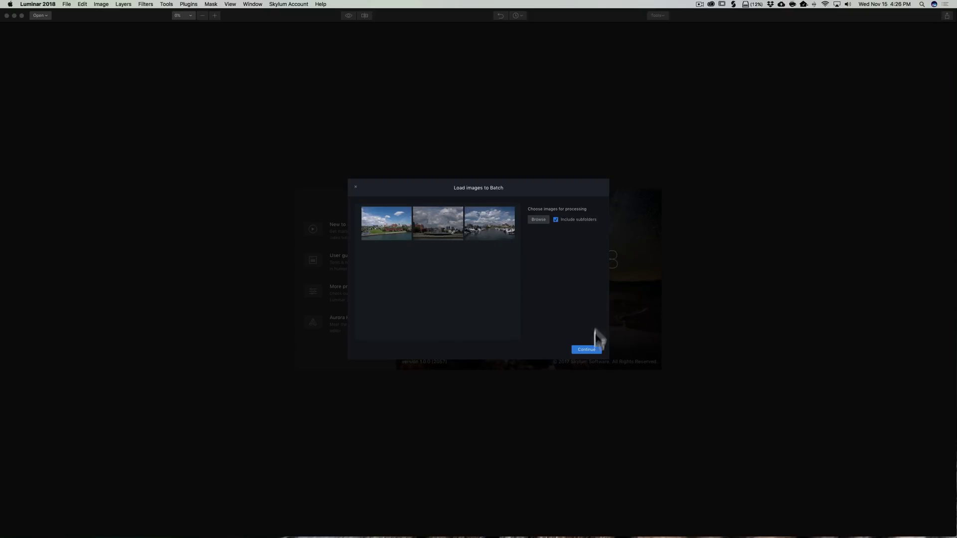
Continue from the three loaded photos to the Batch Settings.
click(583, 349)
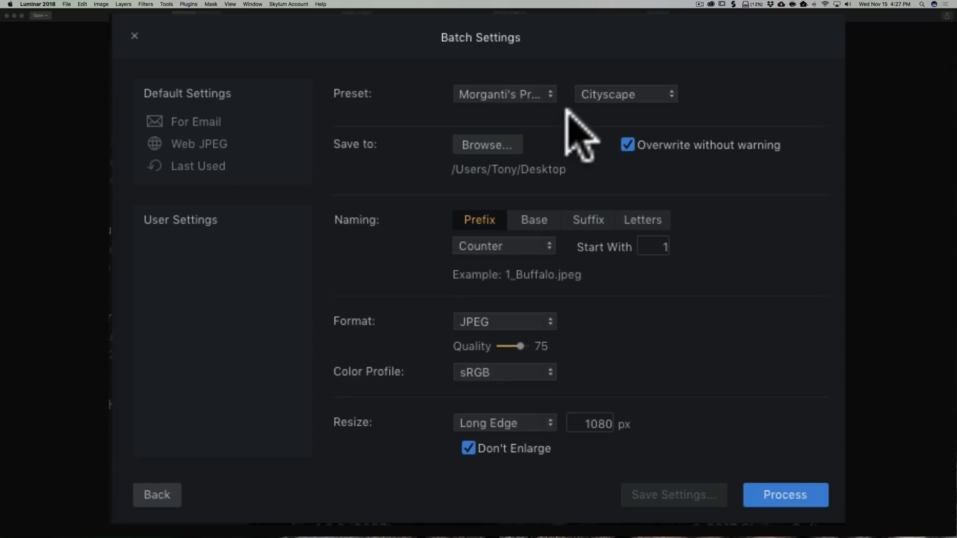
Set the batch preset to Cityscape from Morganti's Presets Pack.
click(548, 92)
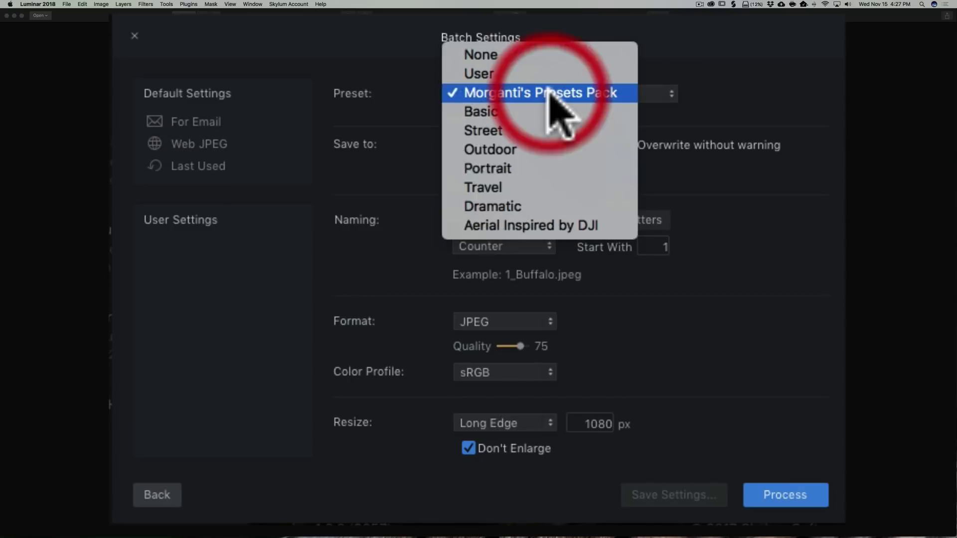
click(504, 94)
click(618, 95)
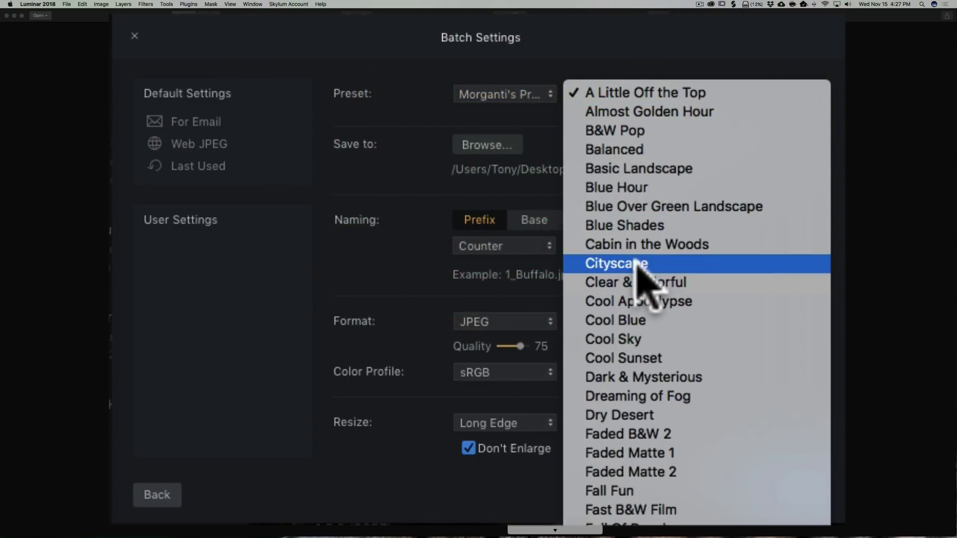
click(638, 257)
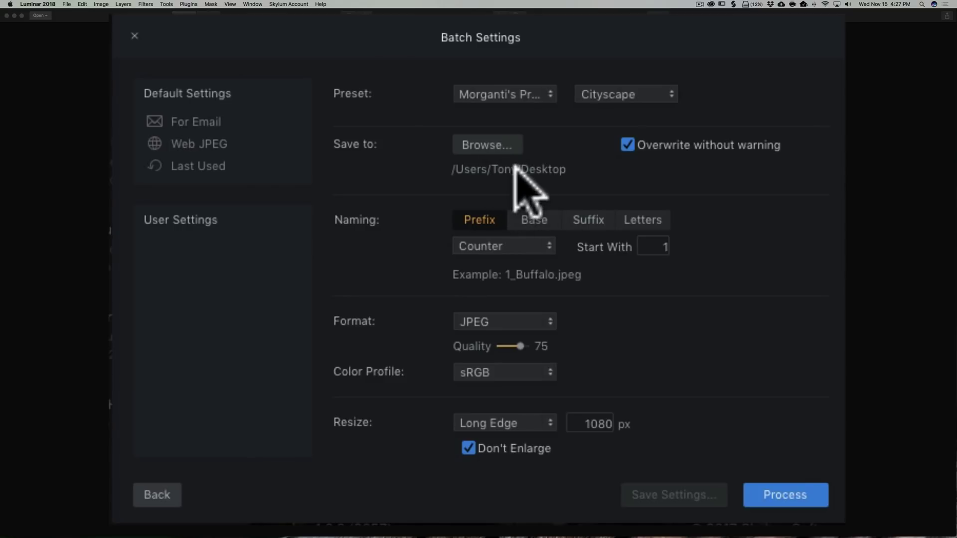
Keep the Desktop as the save location and uncheck Overwrite without warning.
click(483, 147)
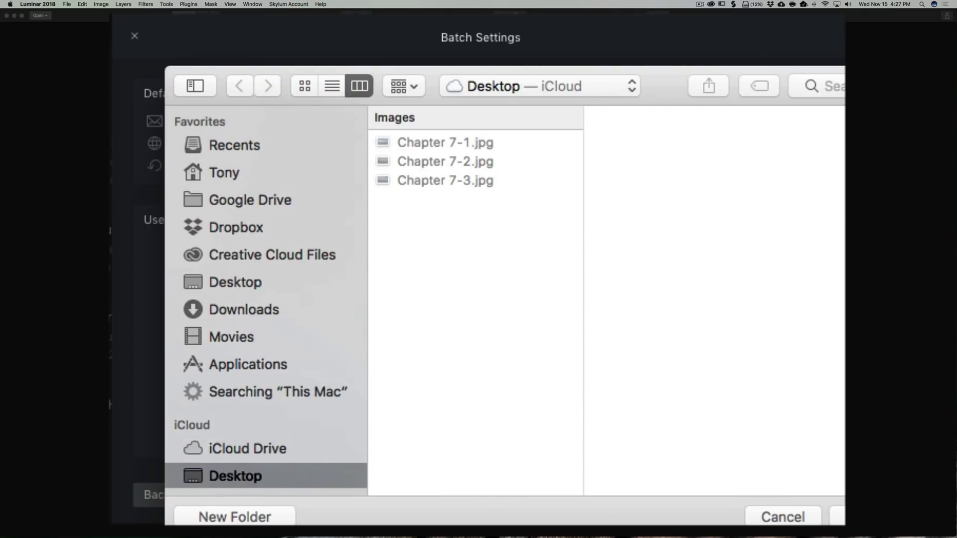
click(837, 517)
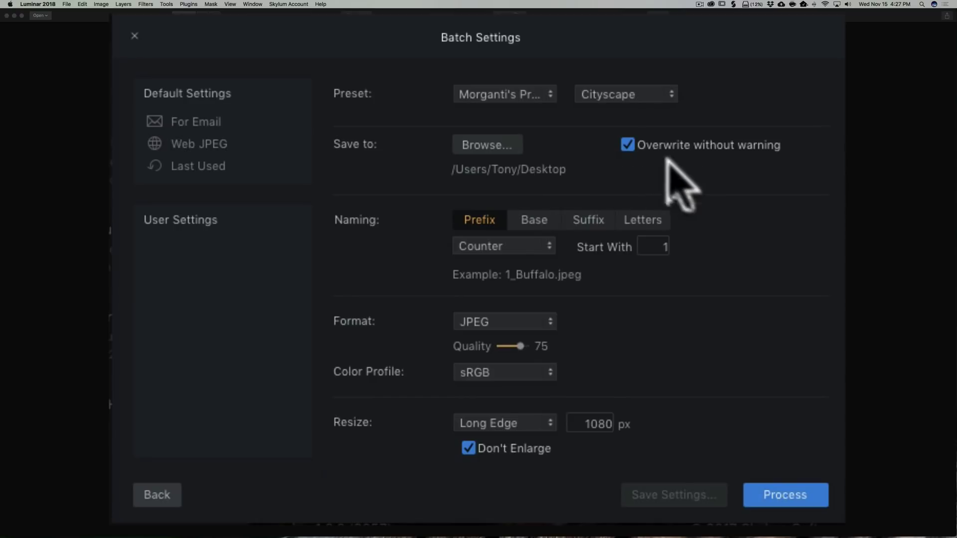
click(627, 146)
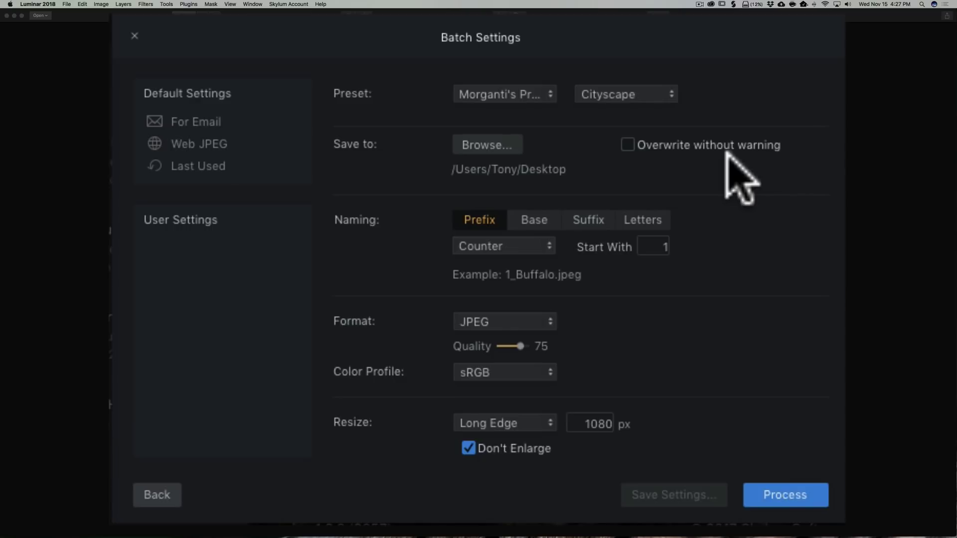
click(626, 144)
click(627, 145)
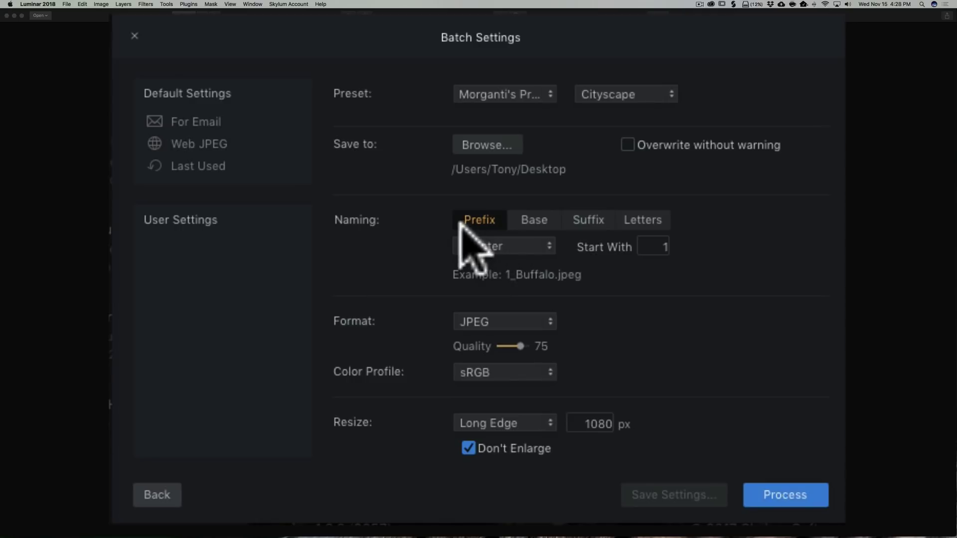
Use a DDMMYYYY date timestamp as the file name prefix.
click(493, 240)
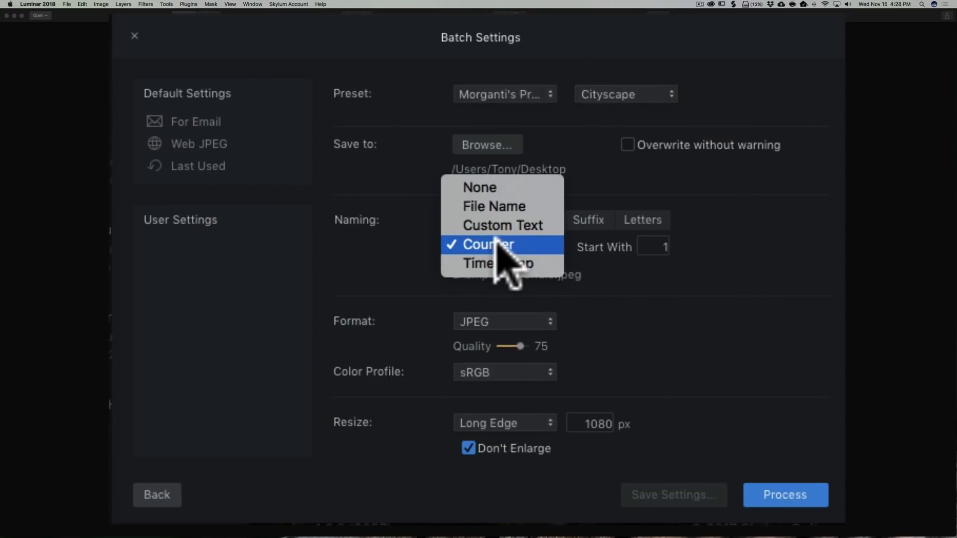
click(488, 261)
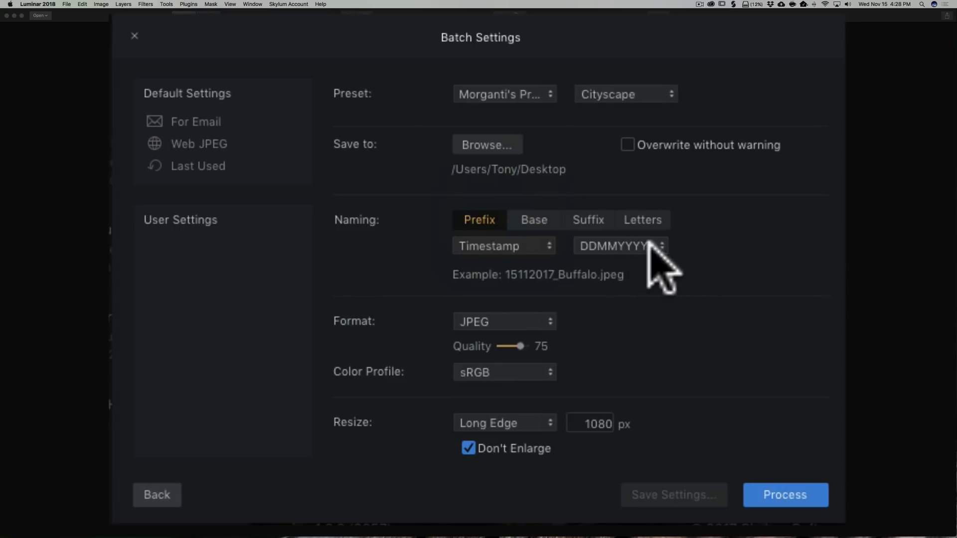
click(649, 244)
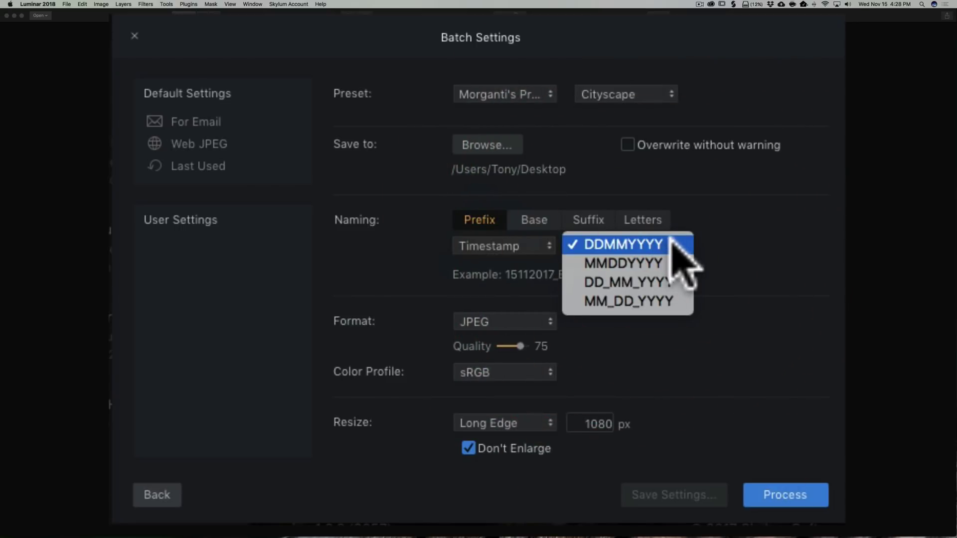
click(671, 243)
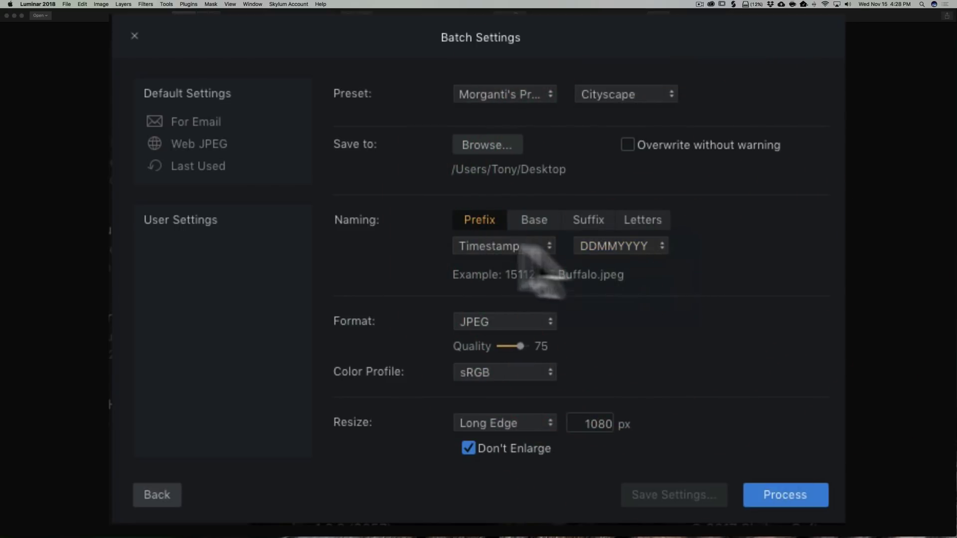
Add a Counter suffix starting at 1 to the batch file names.
click(534, 221)
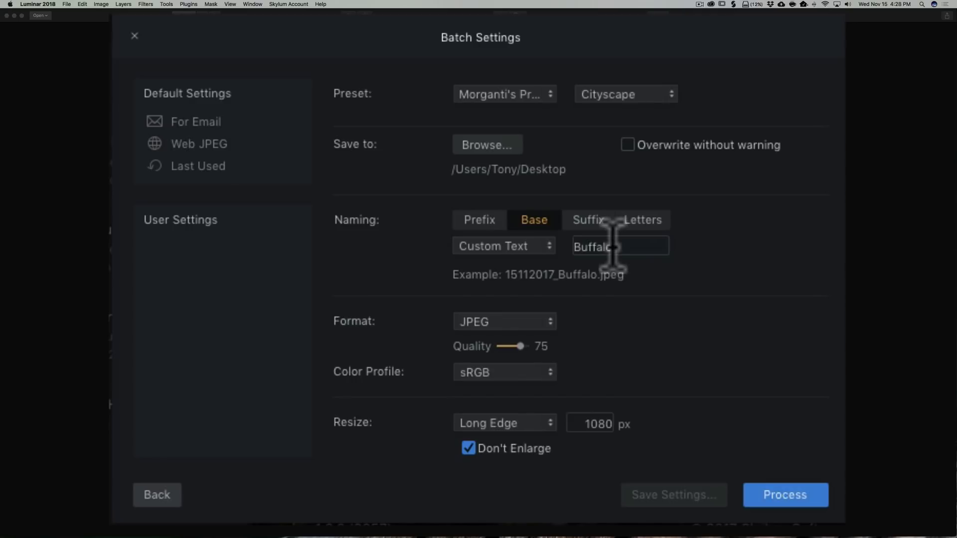
click(584, 221)
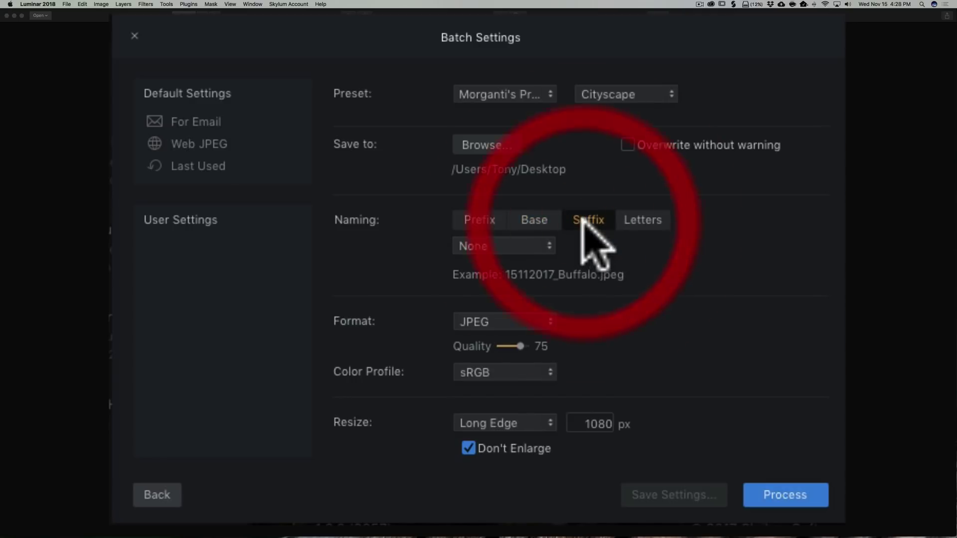
click(539, 246)
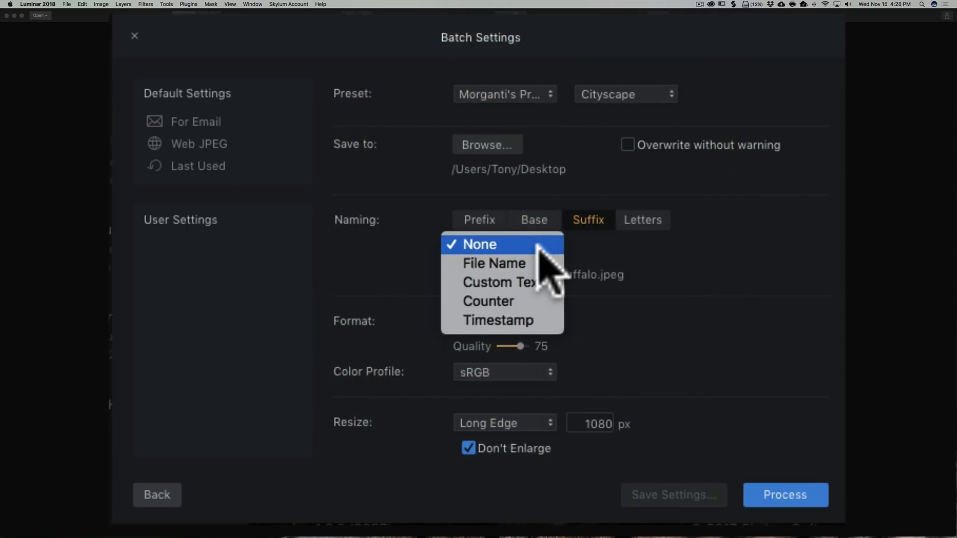
click(505, 300)
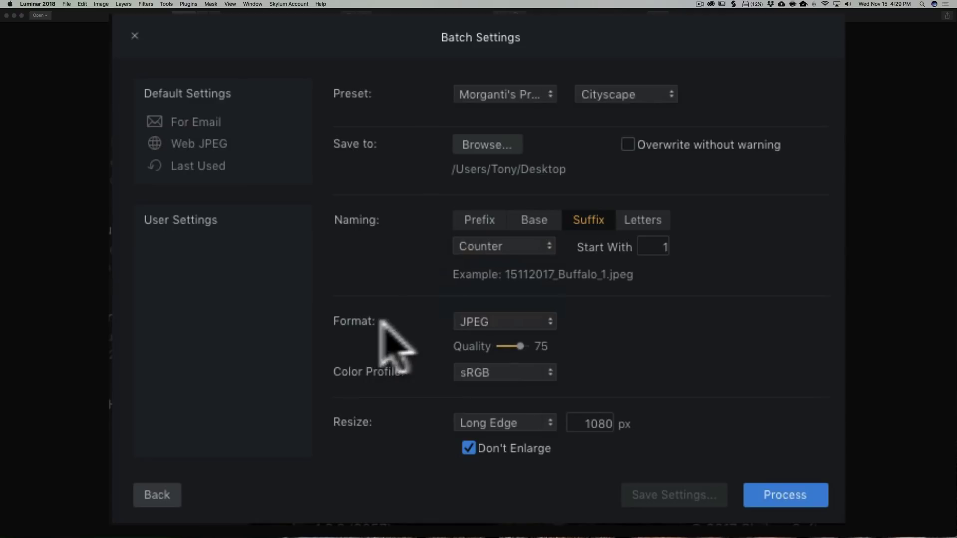
click(547, 320)
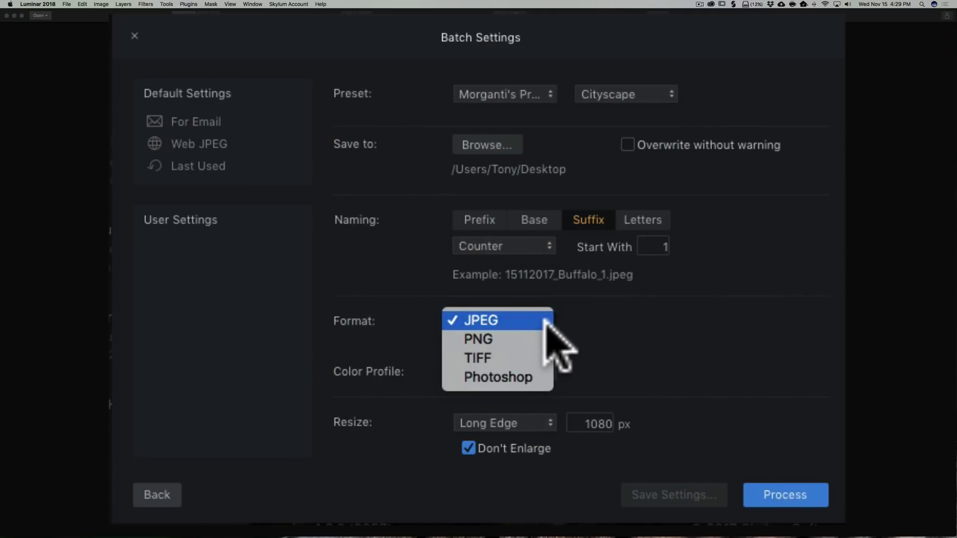
click(604, 342)
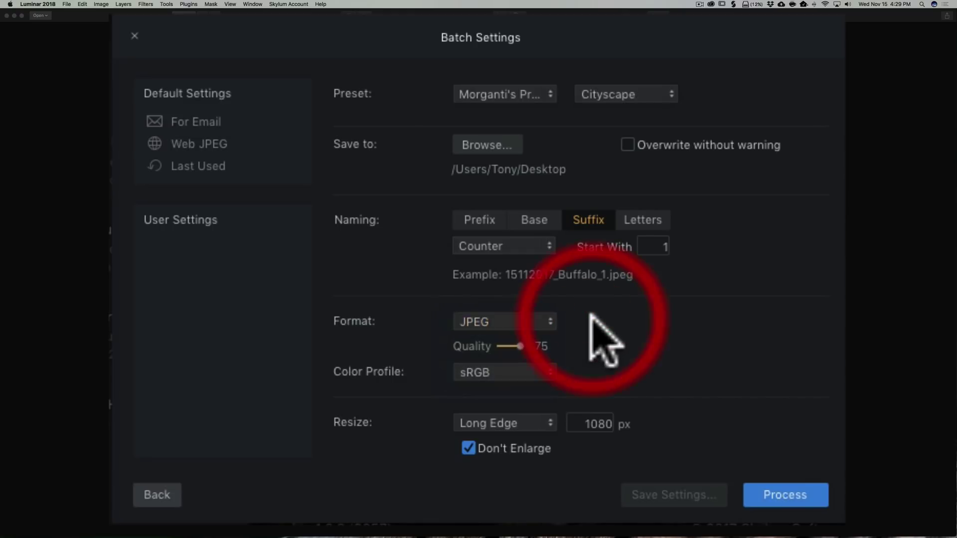
click(549, 371)
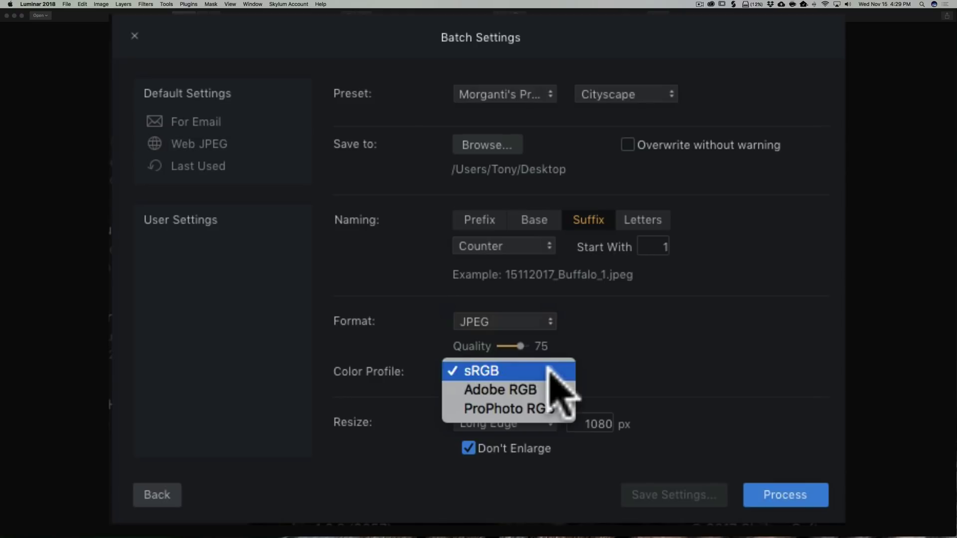
click(618, 371)
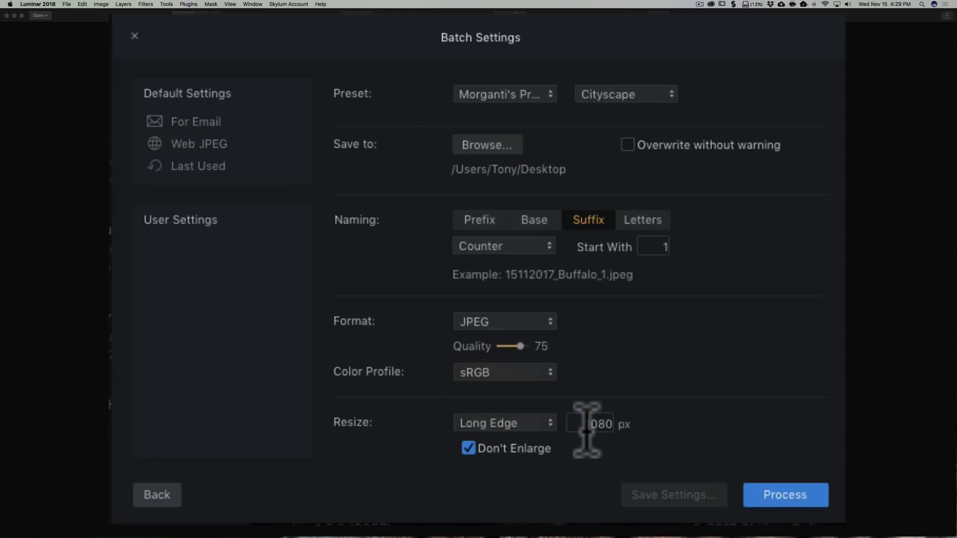
Keep the long edge resize at 1080 px and process the three photos.
double_click(603, 424)
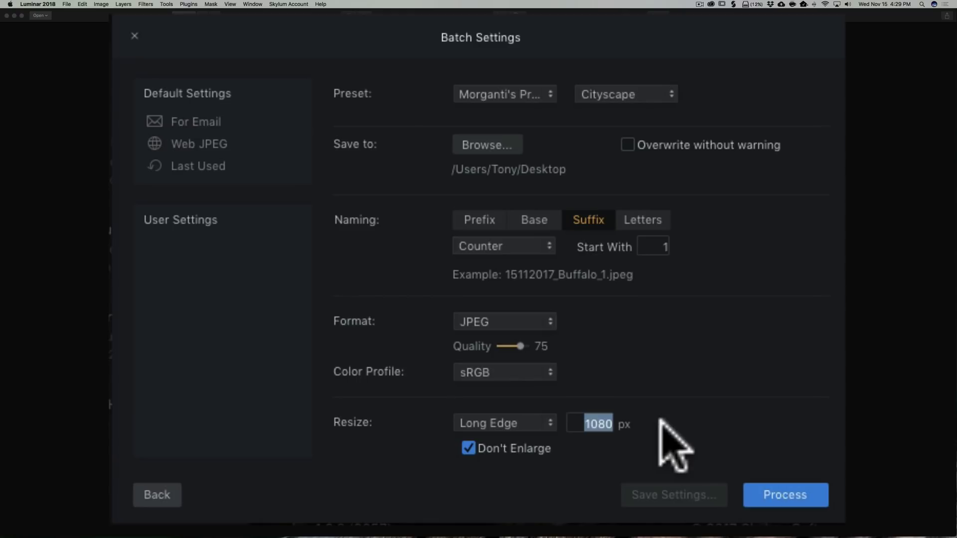
click(643, 428)
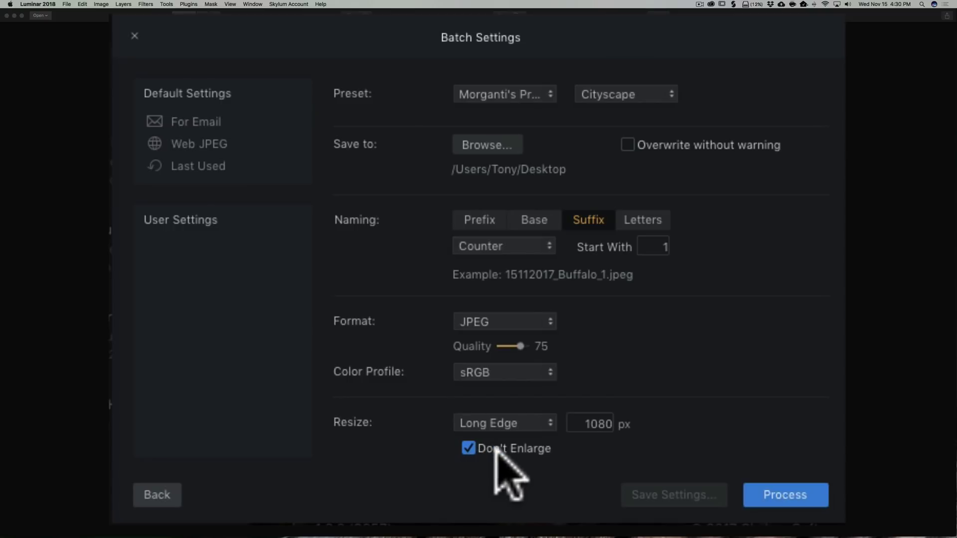
click(784, 493)
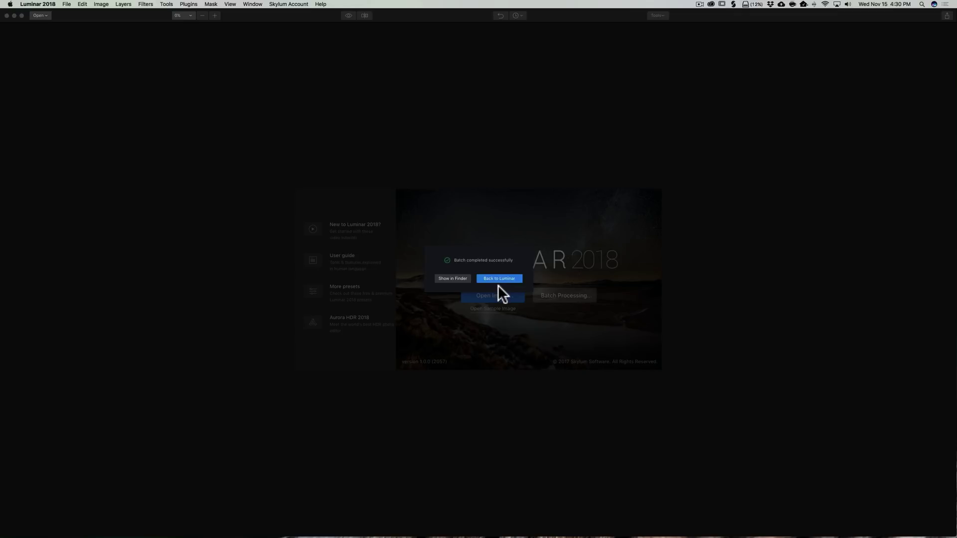
Reveal the exports in Finder and select 15112017_Buffalo_1 through _3.jpeg.
click(459, 278)
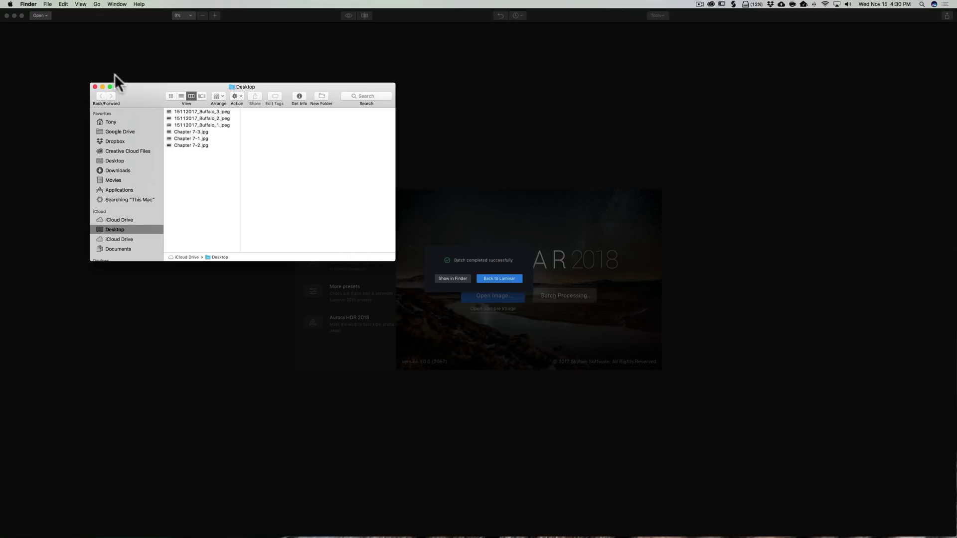
drag(132, 85, 382, 97)
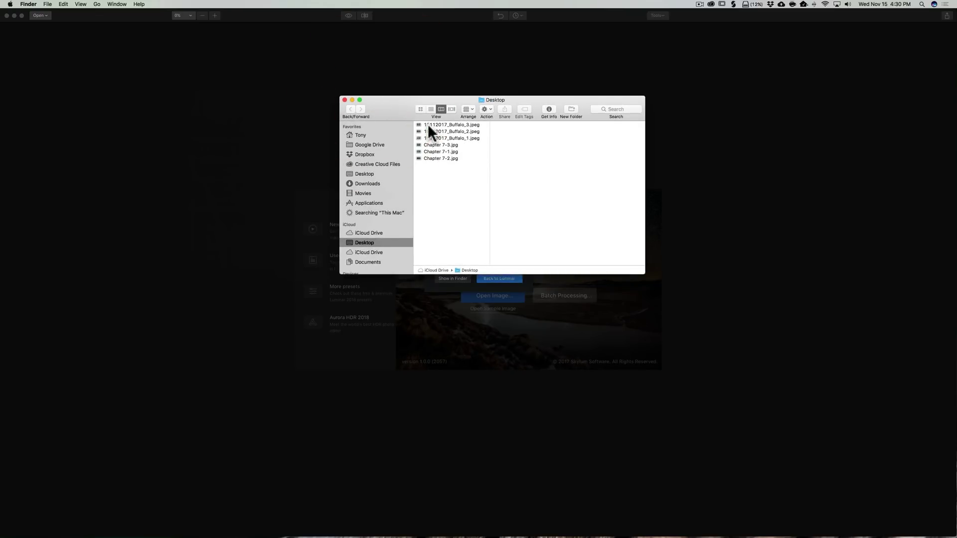
click(459, 136)
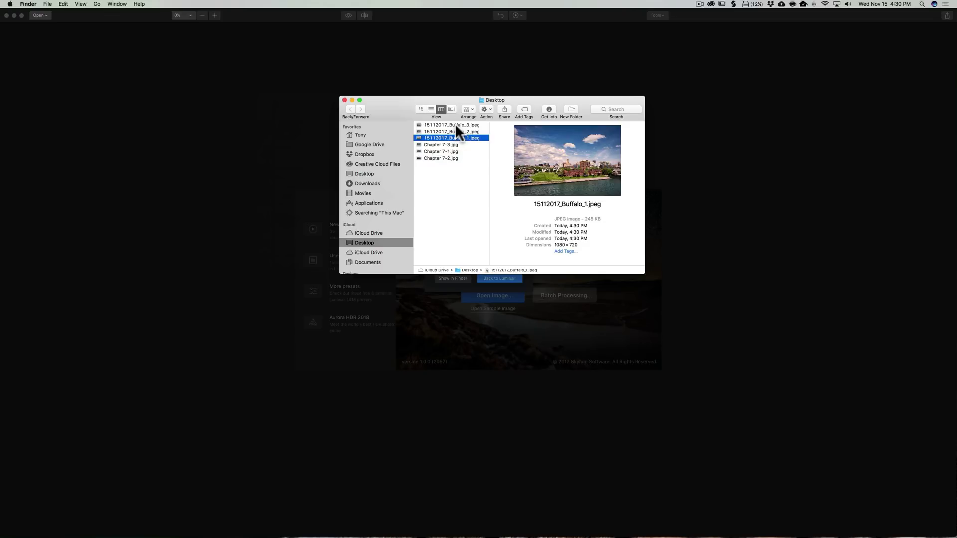
shift+click(453, 123)
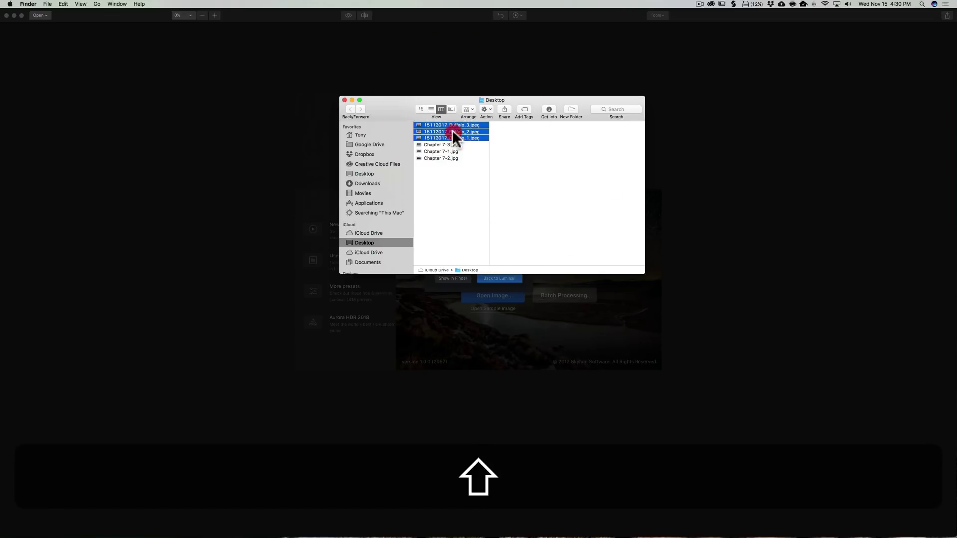
double_click(451, 130)
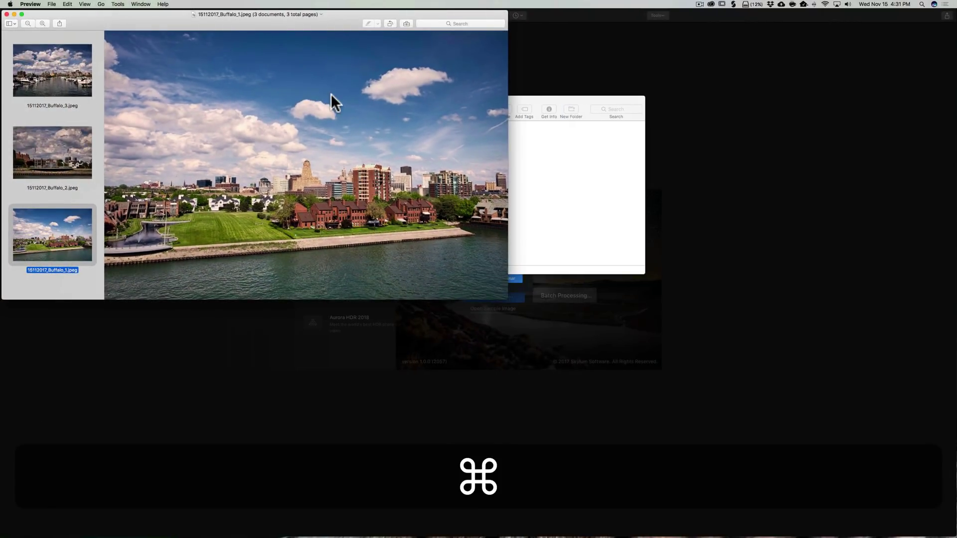
key(cmd+w)
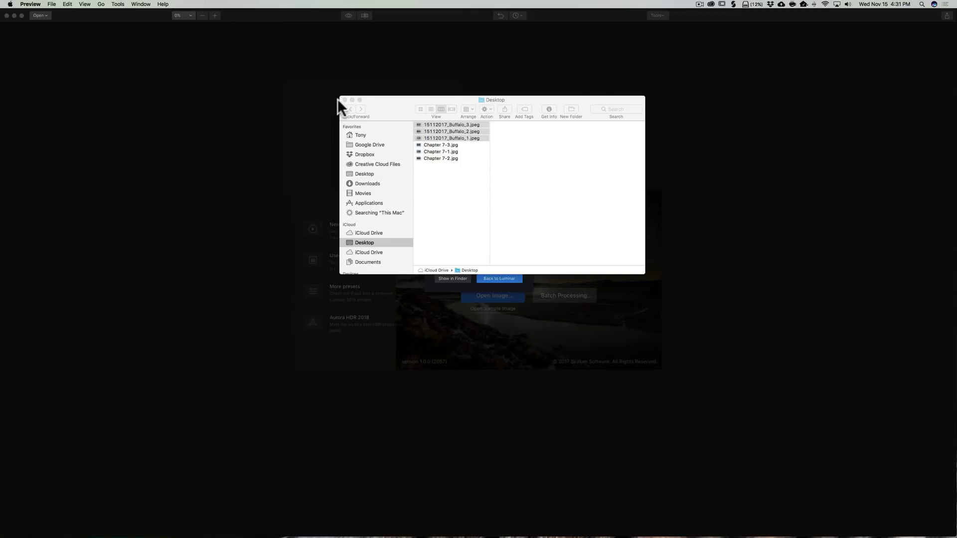
Close the Desktop Finder window and dismiss Luminar's batch-completed message.
click(343, 100)
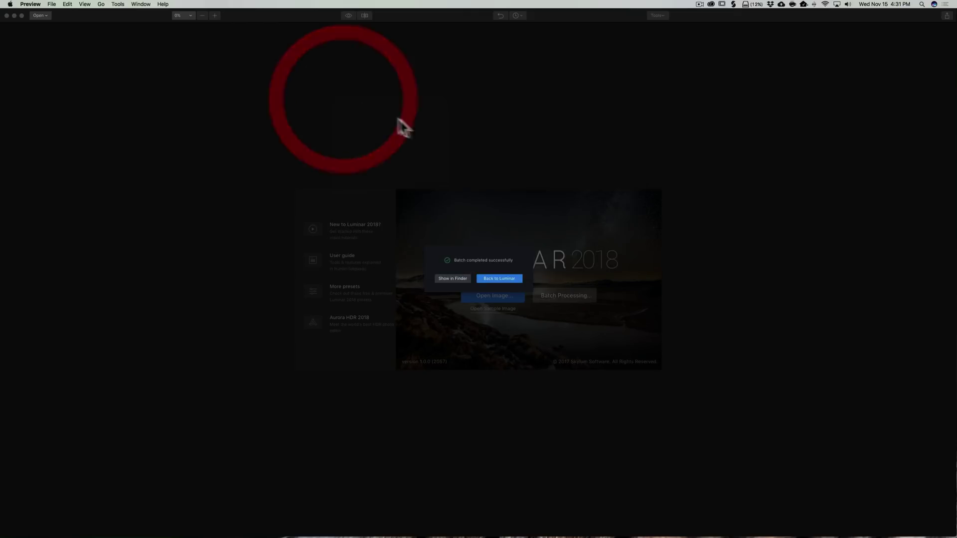
click(482, 233)
click(489, 278)
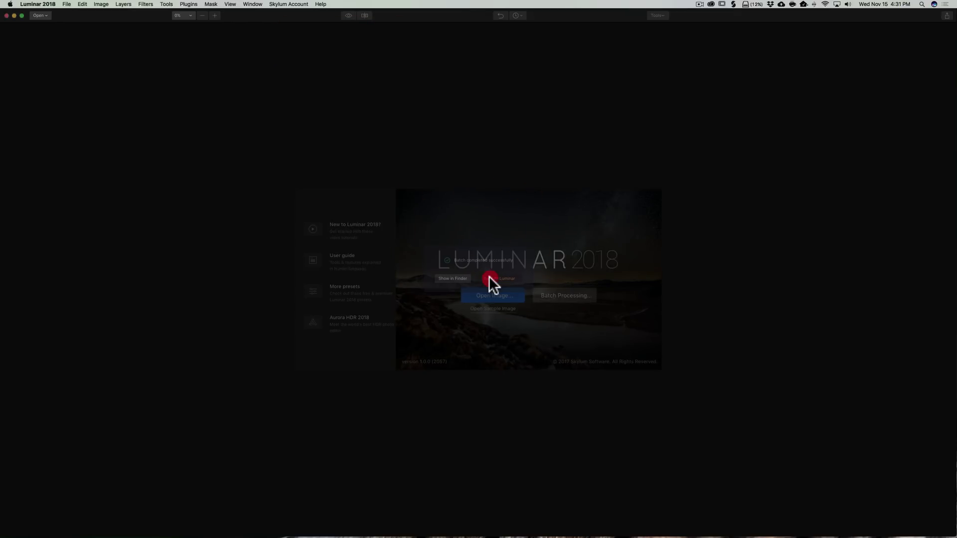